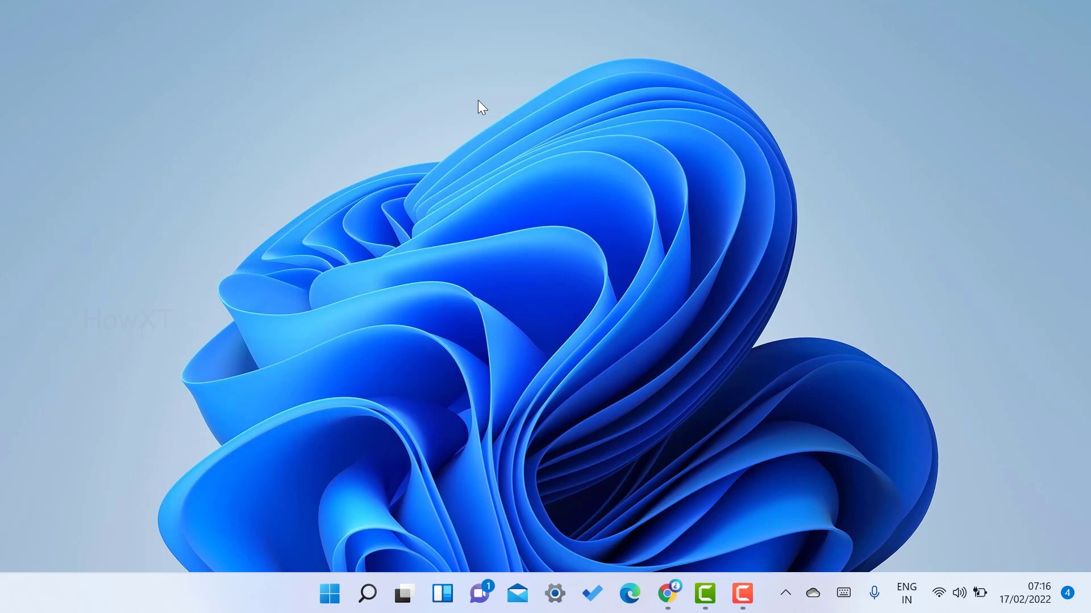
Step: Bring the Webex sign-up page forward and highlight its description paragraph
click(666, 584)
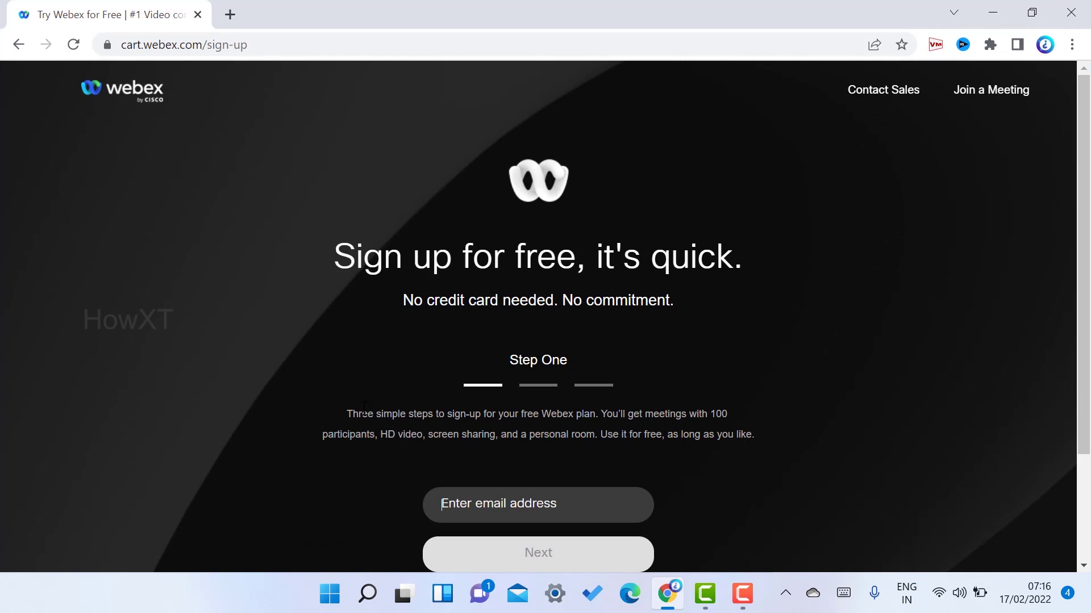
drag(354, 415, 442, 444)
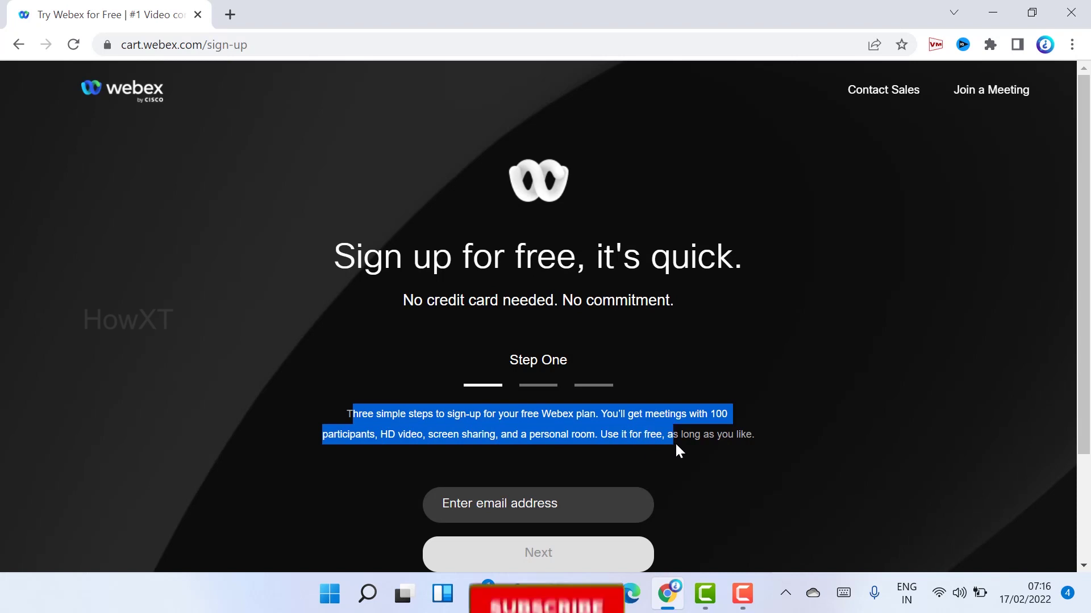
drag(676, 444, 756, 441)
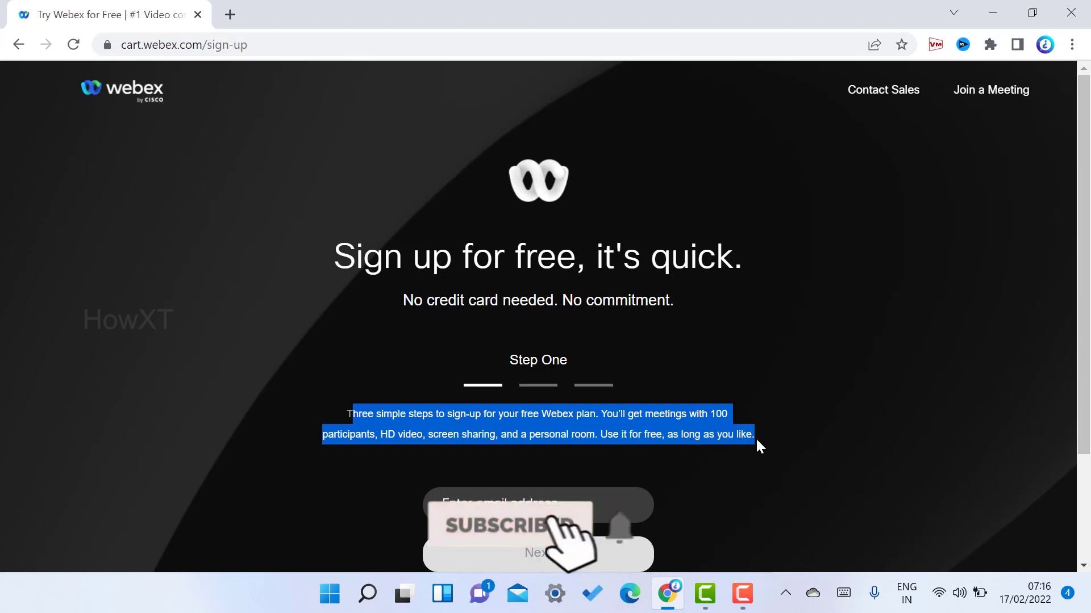
Step: Go to google.com in the Chrome address bar
click(348, 44)
text(google.com)
key(Return)
Step: Search Google for 'cisco webex' and open the Webex Download page from the results
click(358, 275)
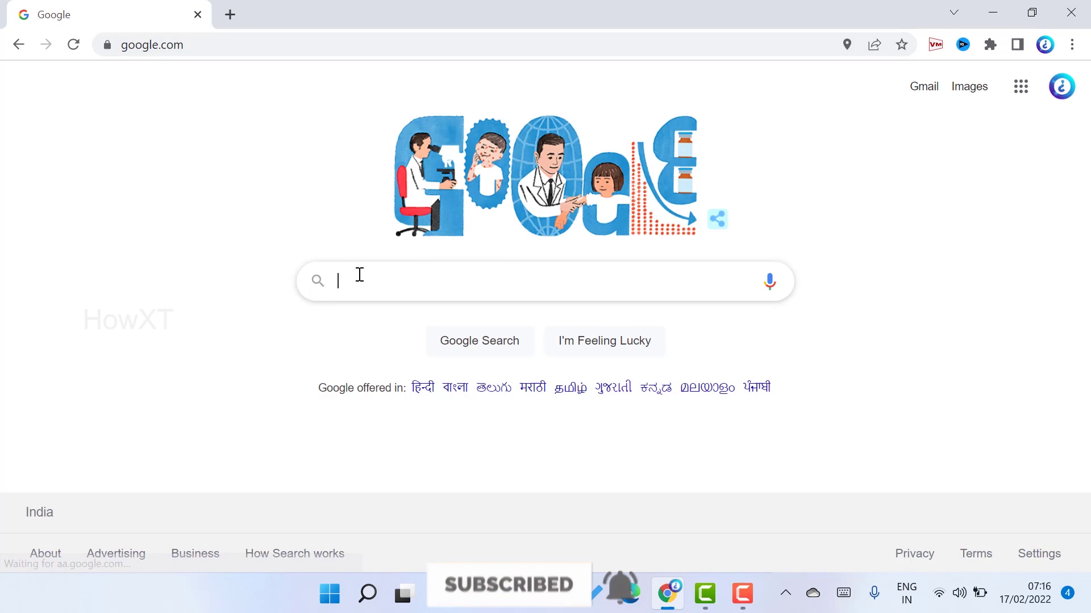
click(365, 318)
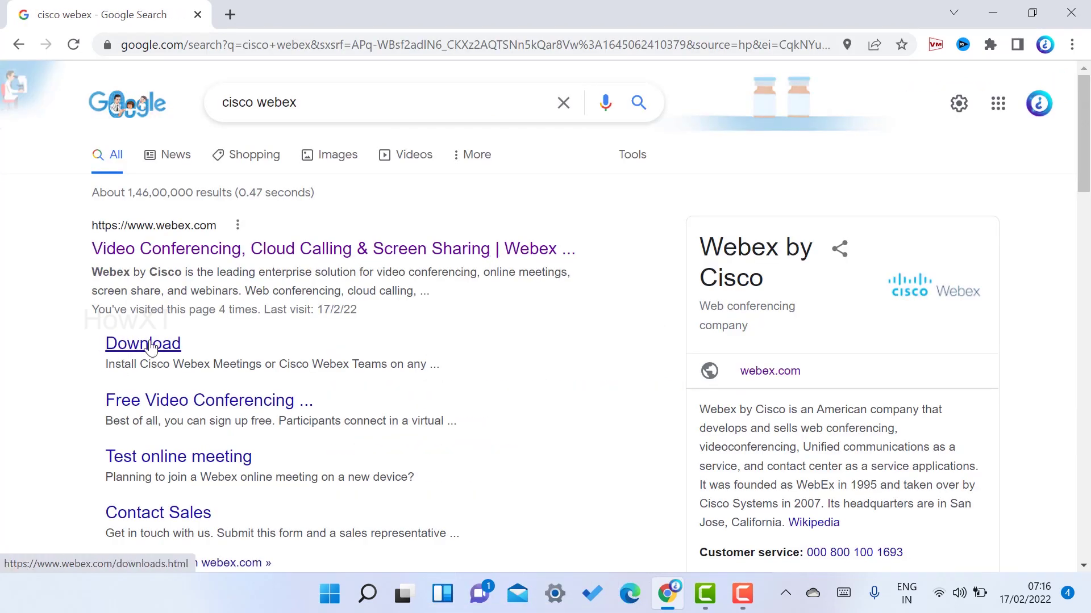
click(143, 346)
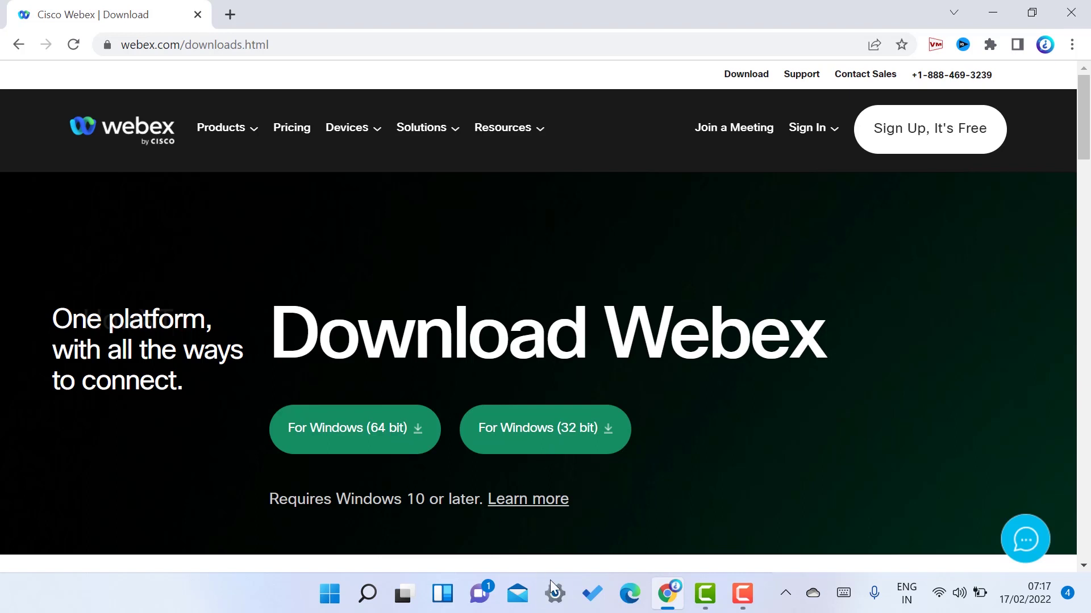
Step: In Settings > System > About, highlight the 64-bit system type and Windows 11 Pro edition
click(557, 603)
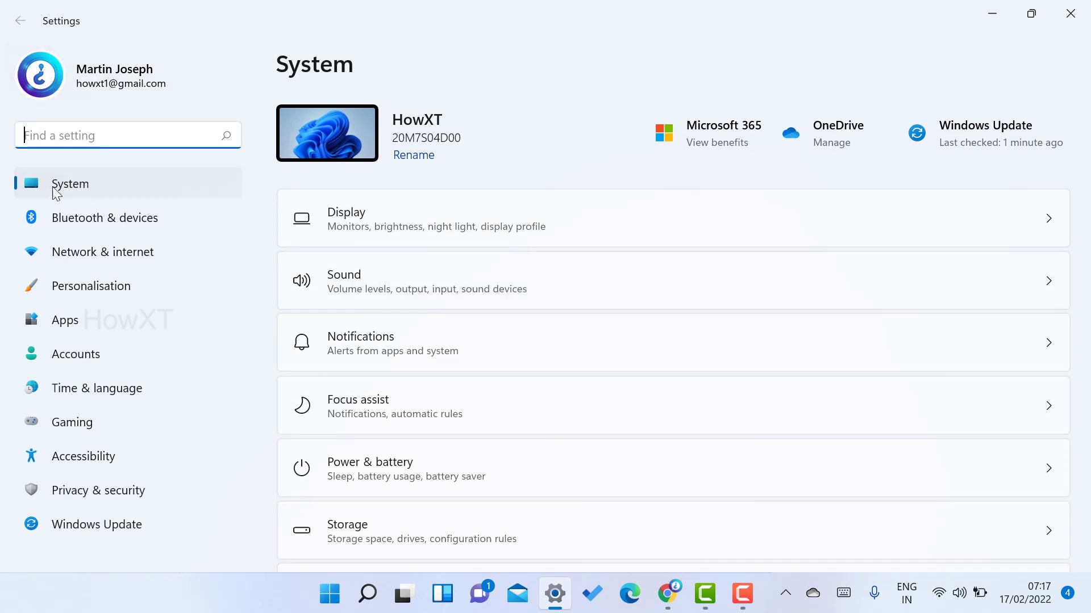
scroll(514, 398, down, 10)
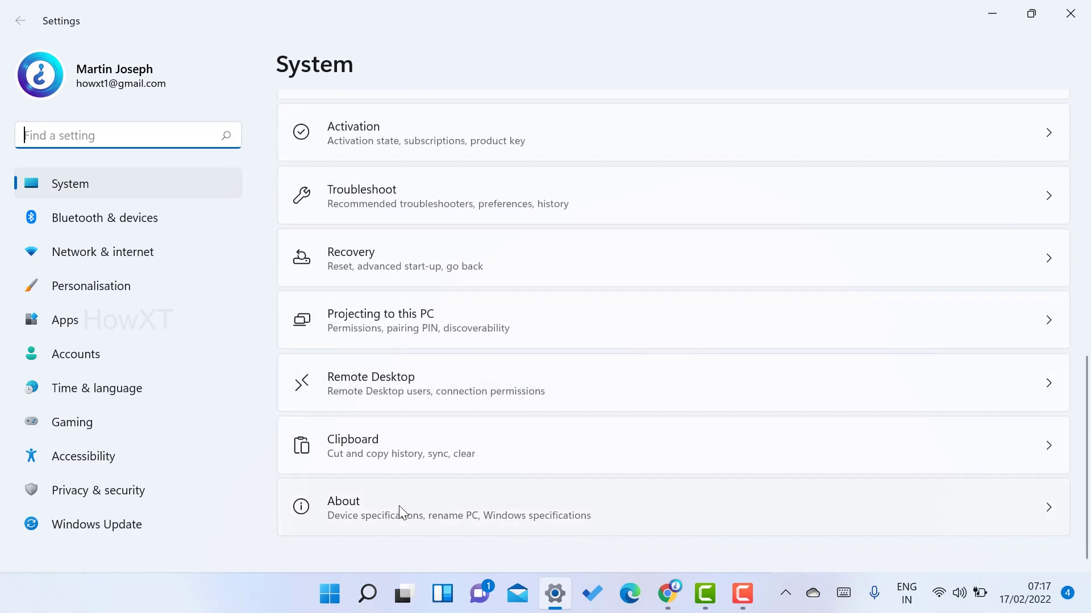
click(380, 510)
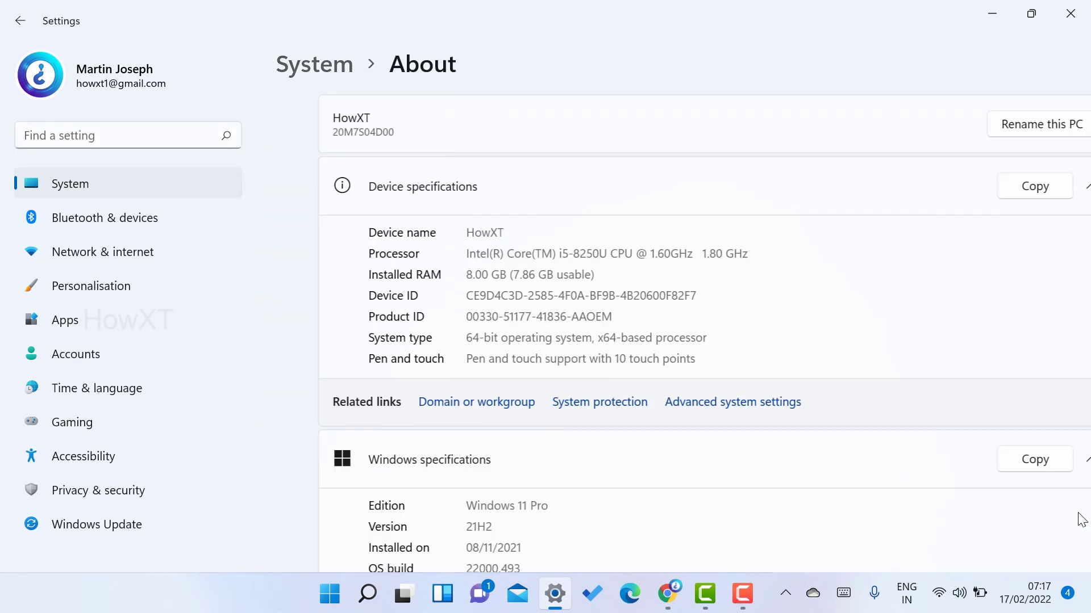
scroll(534, 342, down, 2)
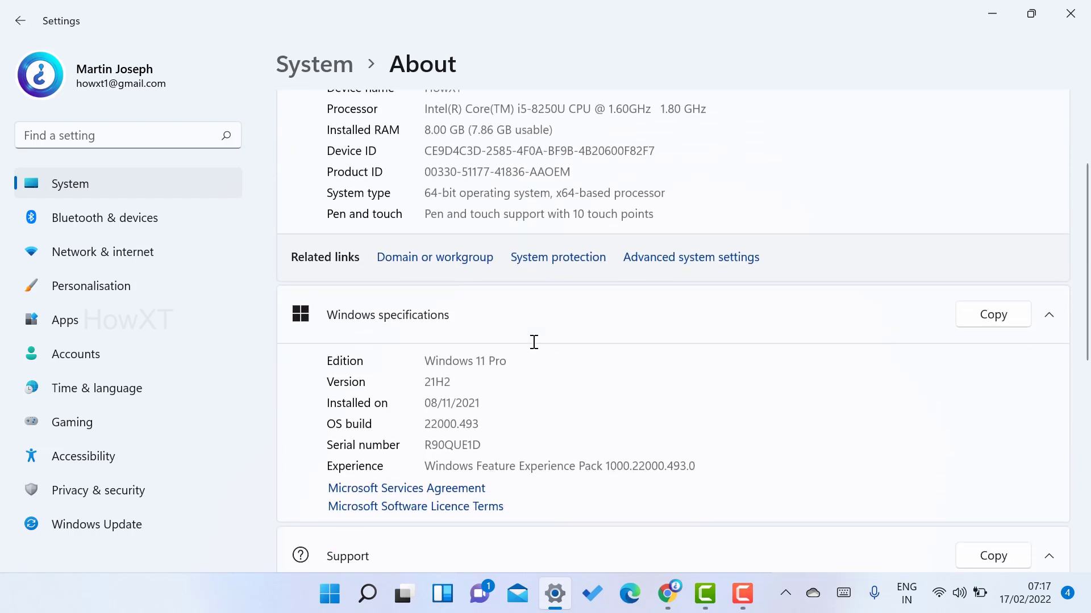
mouse_move(428, 382)
mouse_down()
mouse_move(463, 382)
mouse_move(507, 358)
mouse_up()
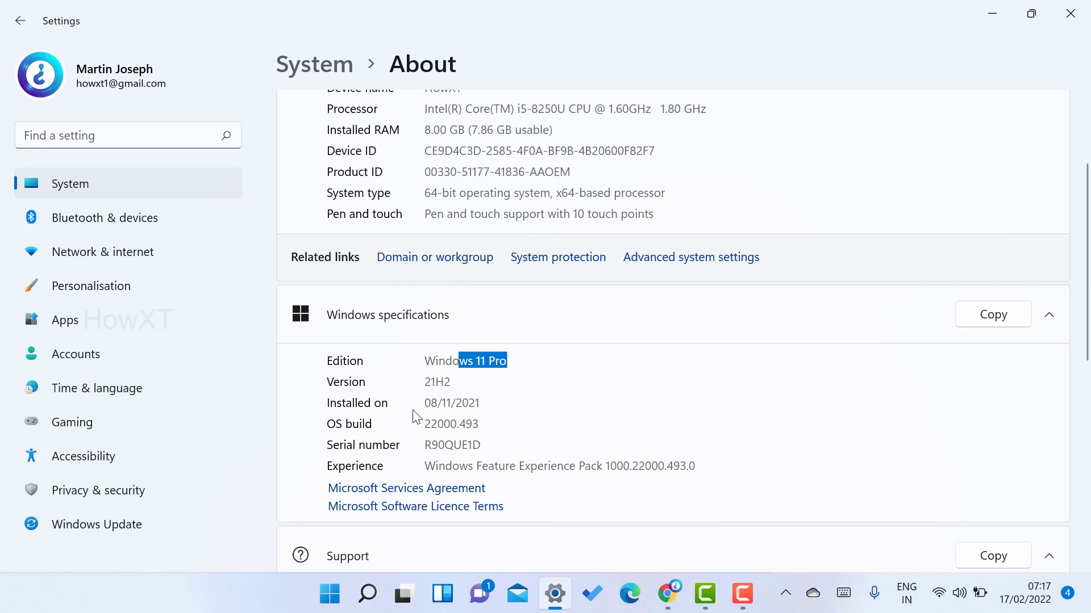
scroll(562, 407, up, 1)
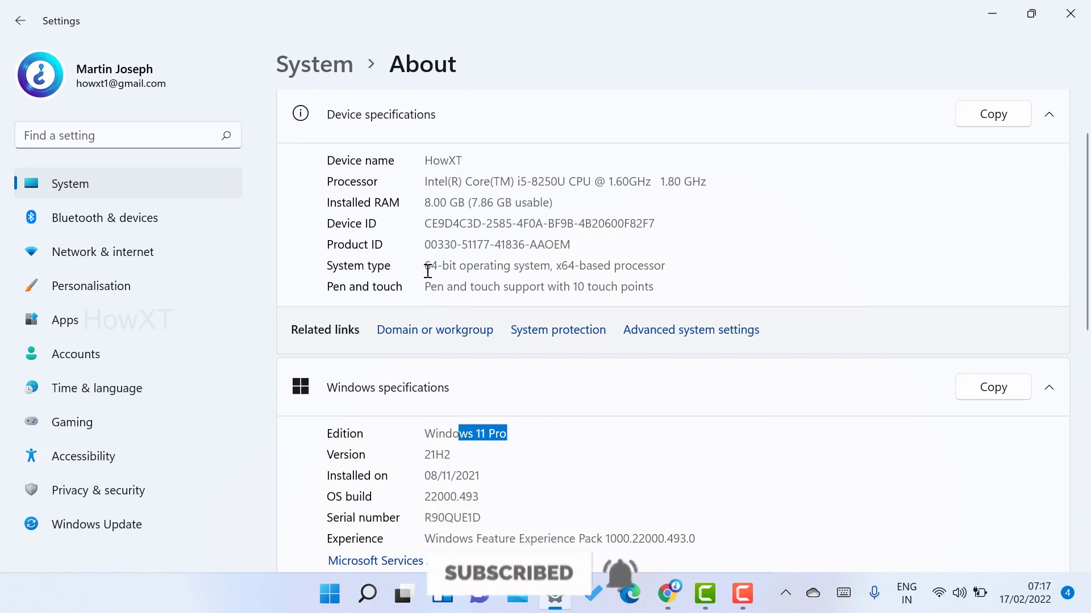
drag(425, 266, 682, 268)
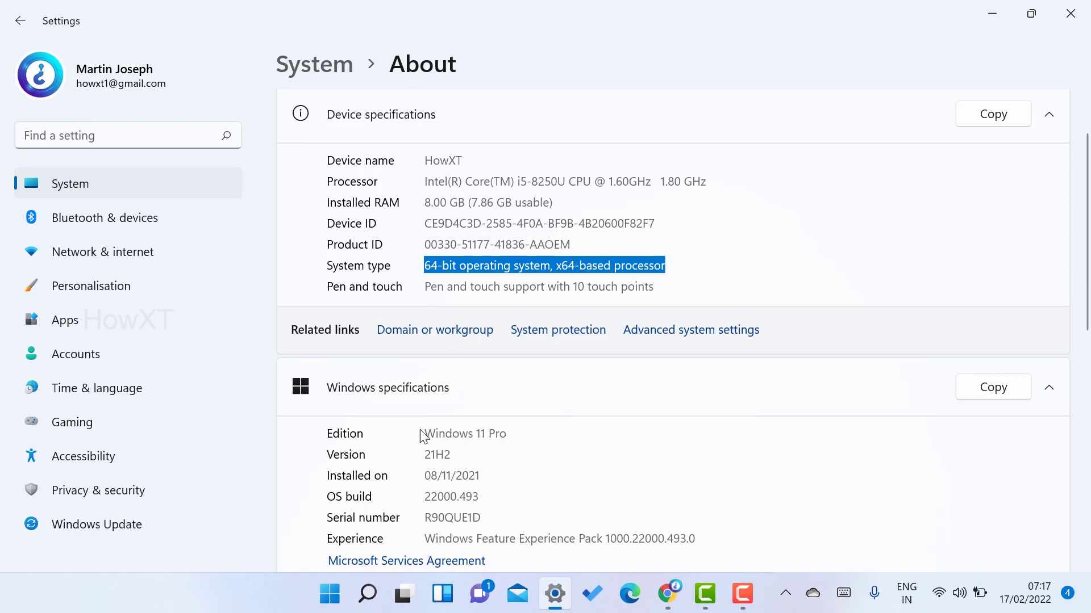
drag(435, 434, 521, 429)
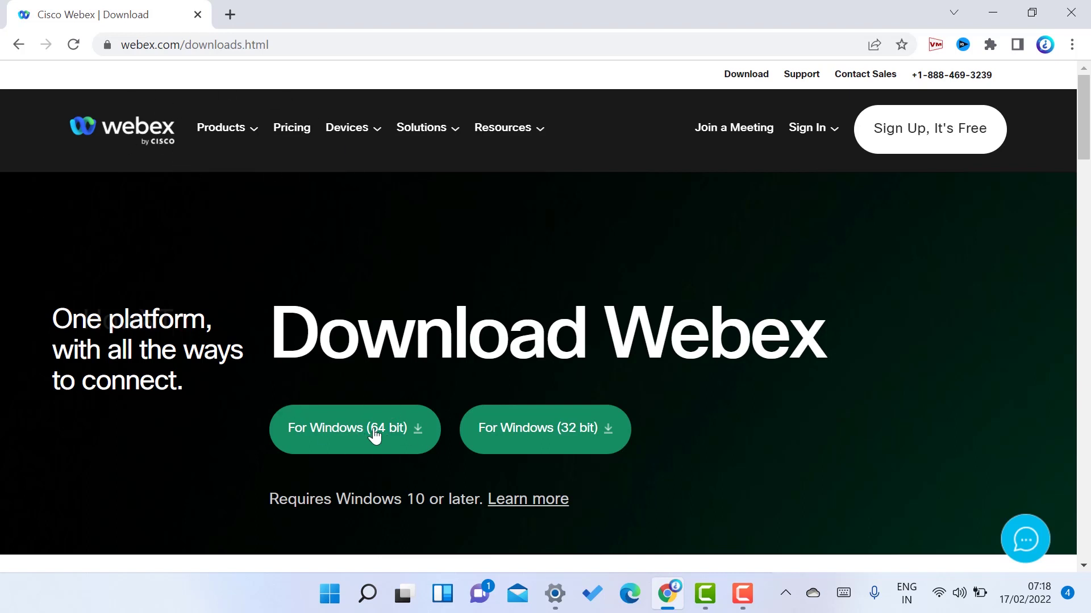
Step: Download the Webex installer for Windows (64 bit) and open Webex.exe from Chrome's download bar
click(374, 433)
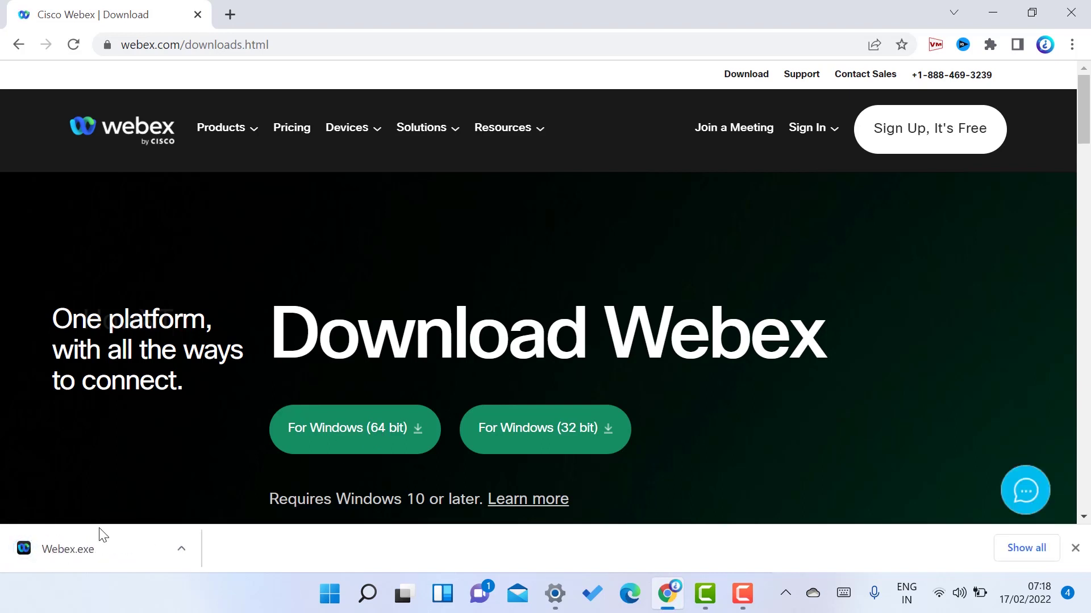
click(53, 553)
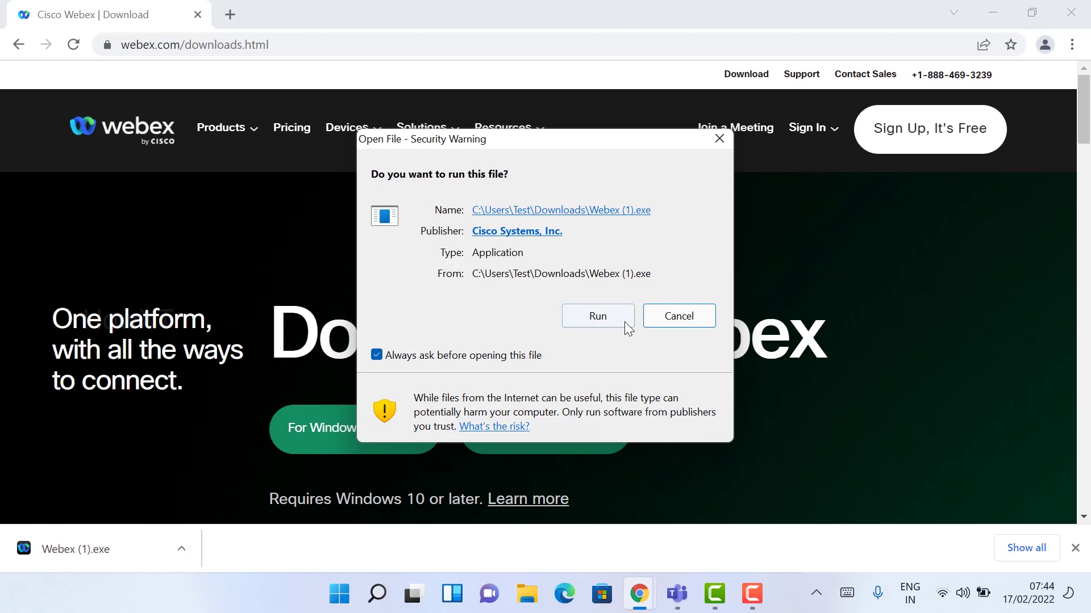
Step: Run Webex (1).exe past the security warning and install Webex
click(604, 319)
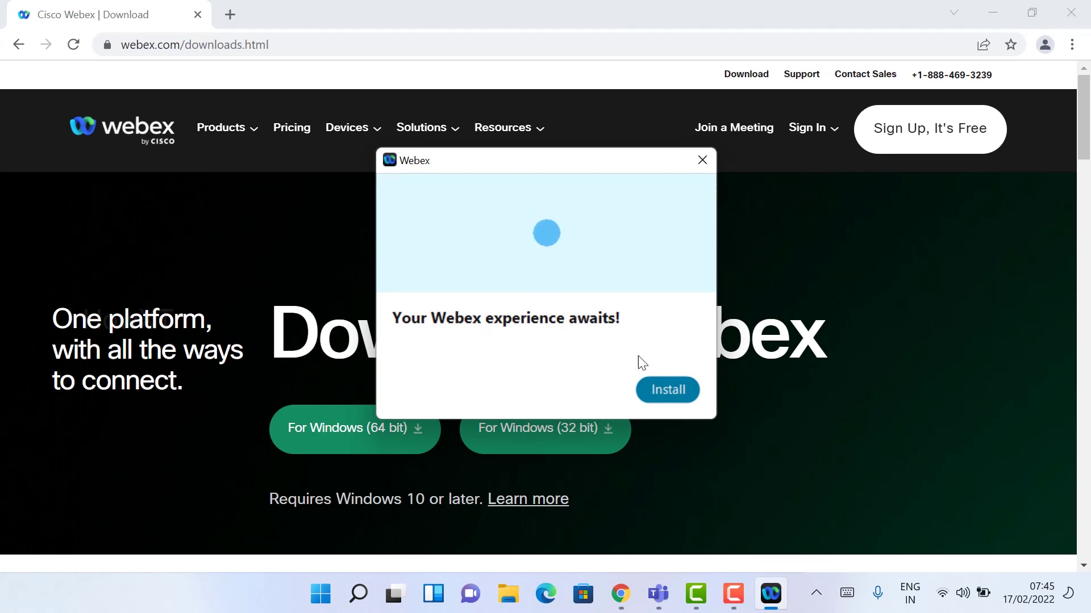
click(663, 396)
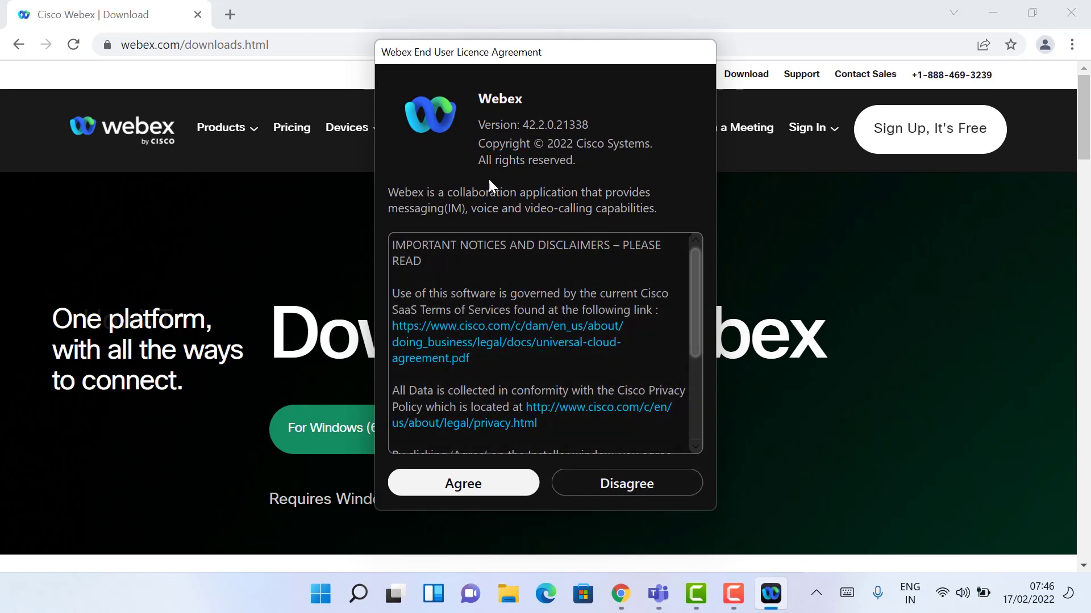
Step: Agree to the Webex licence agreement and maximize the Webex window
click(476, 482)
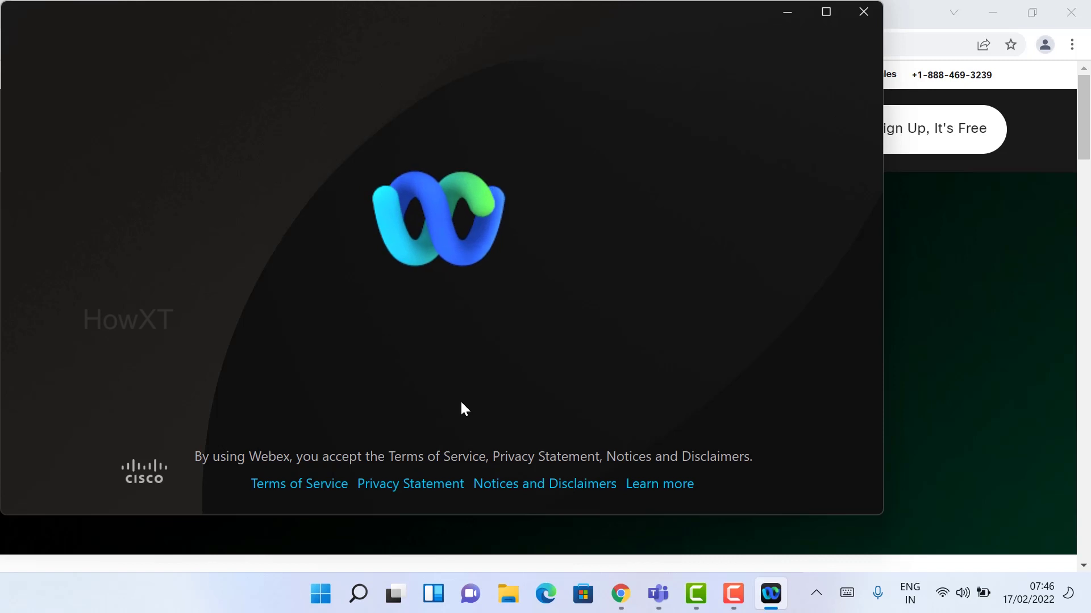
click(826, 12)
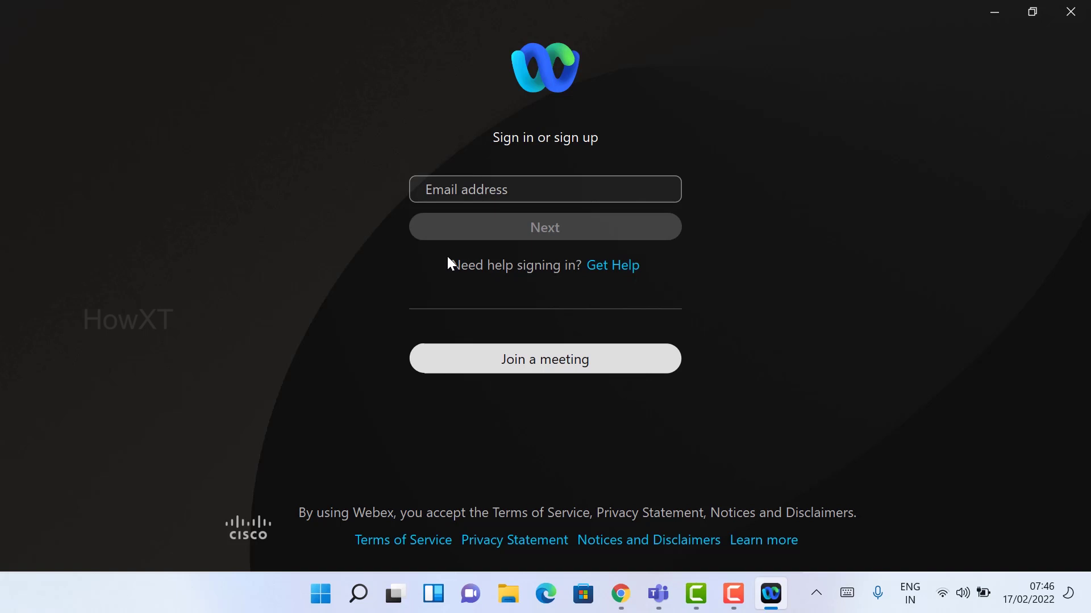
click(519, 360)
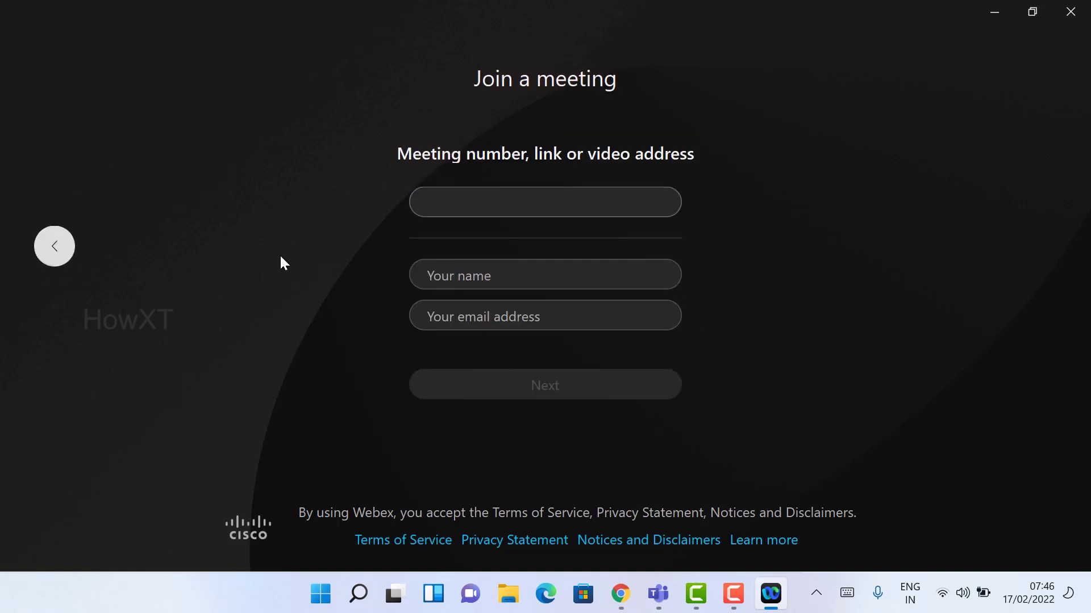
click(489, 281)
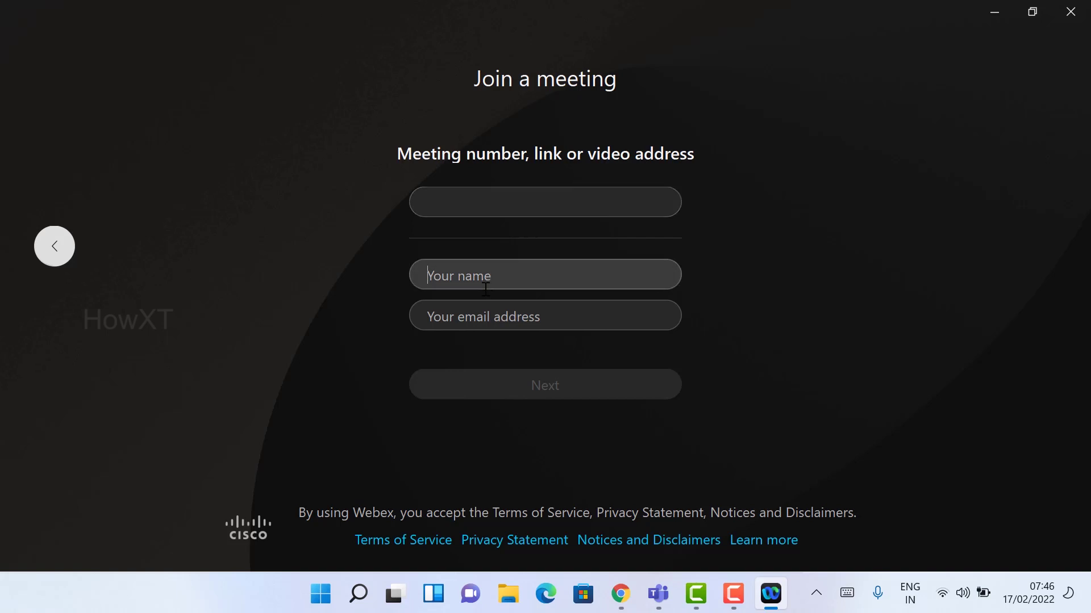
click(478, 312)
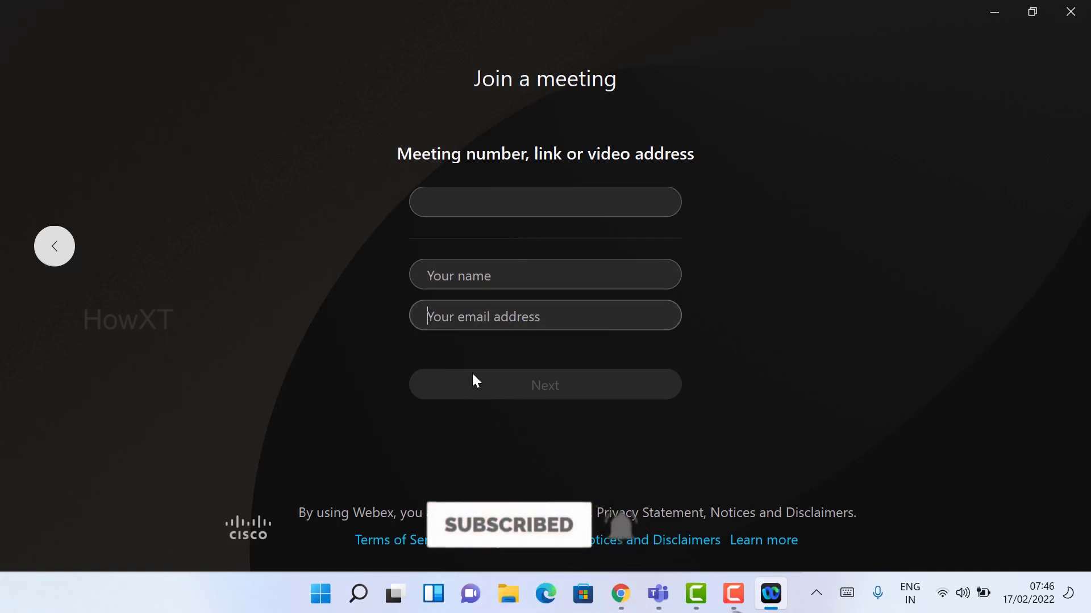
click(73, 252)
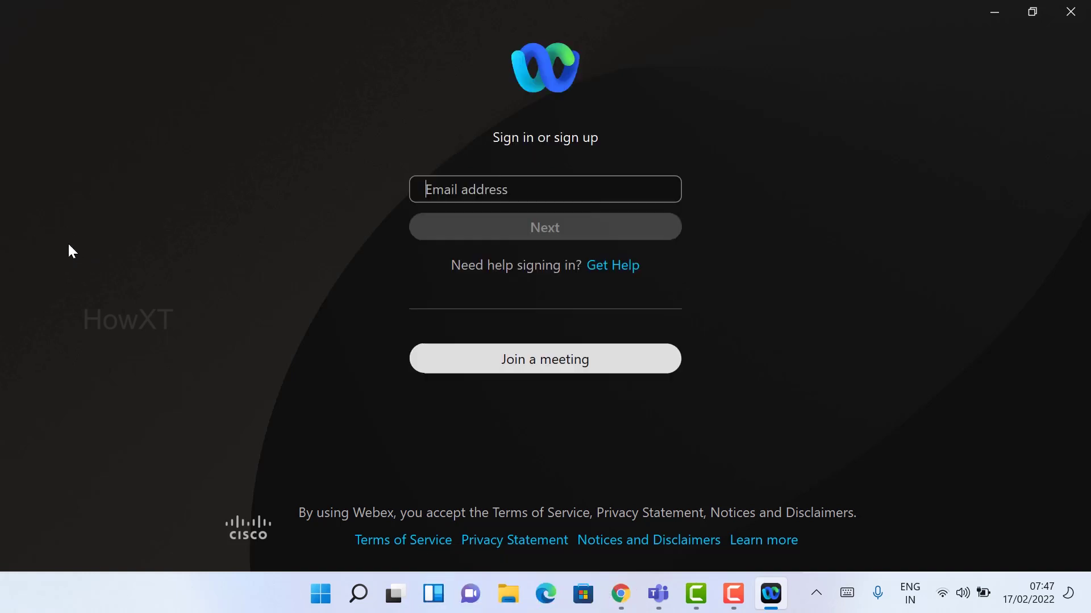
click(478, 193)
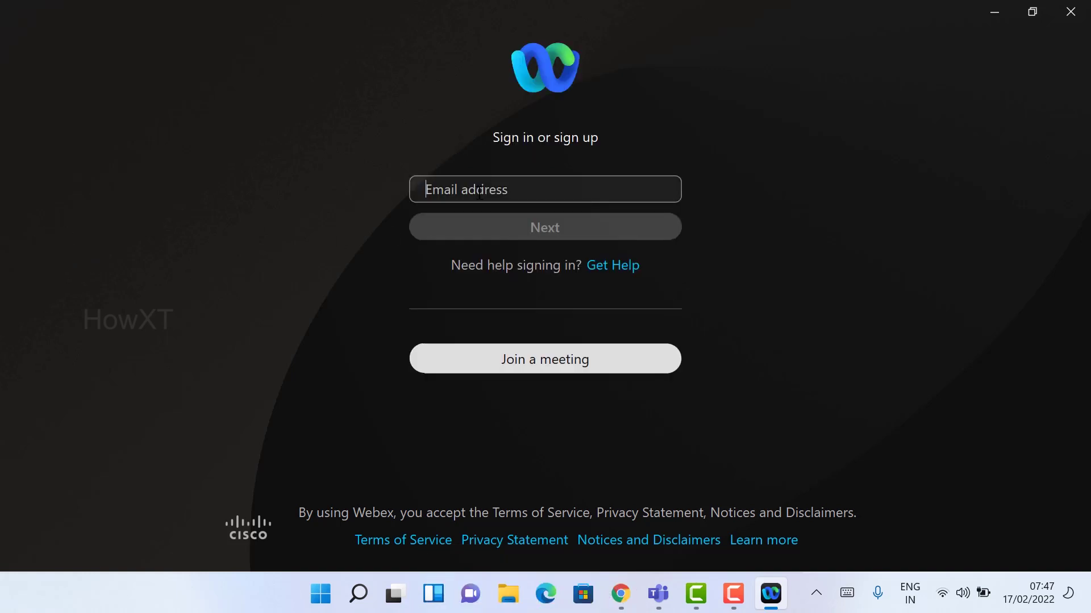